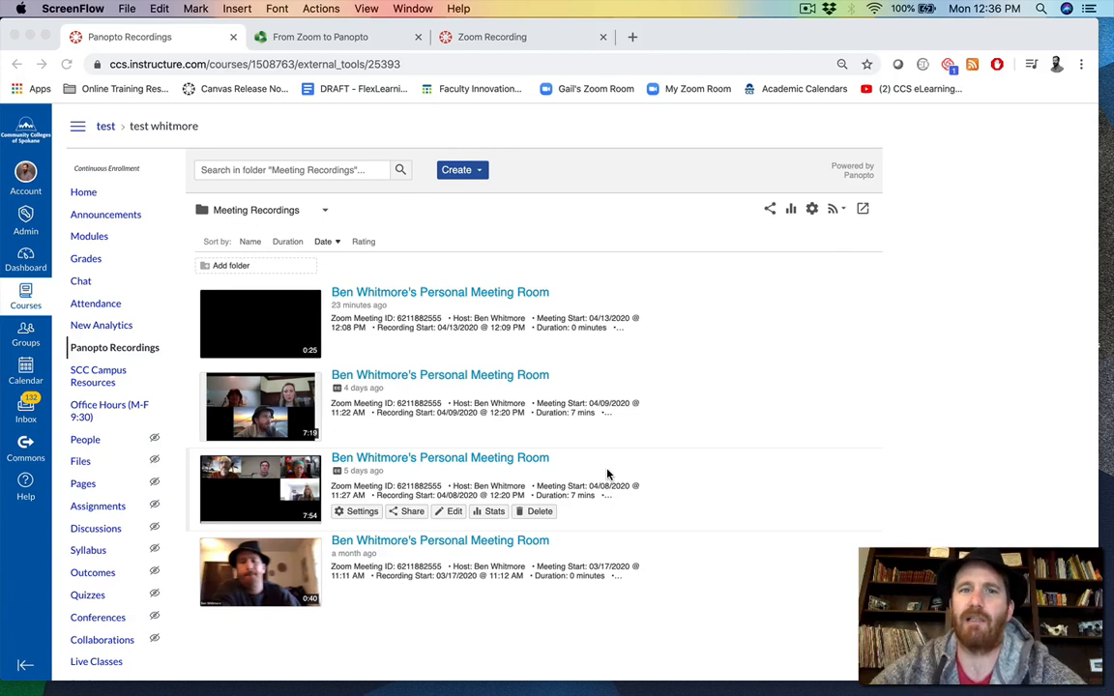
- Launch the personal Zoom meeting room, view its local and cloud recording options, and leave the meeting
{"action": "left_click", "coordinate": [685, 88]}
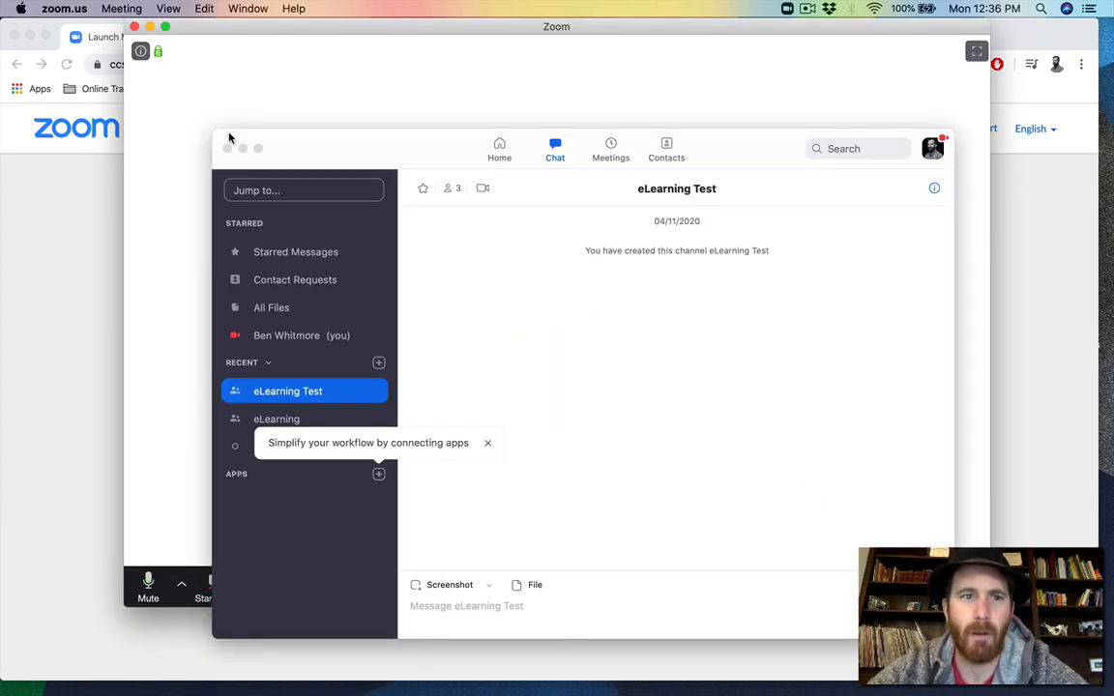
{"action": "left_click", "coordinate": [227, 148]}
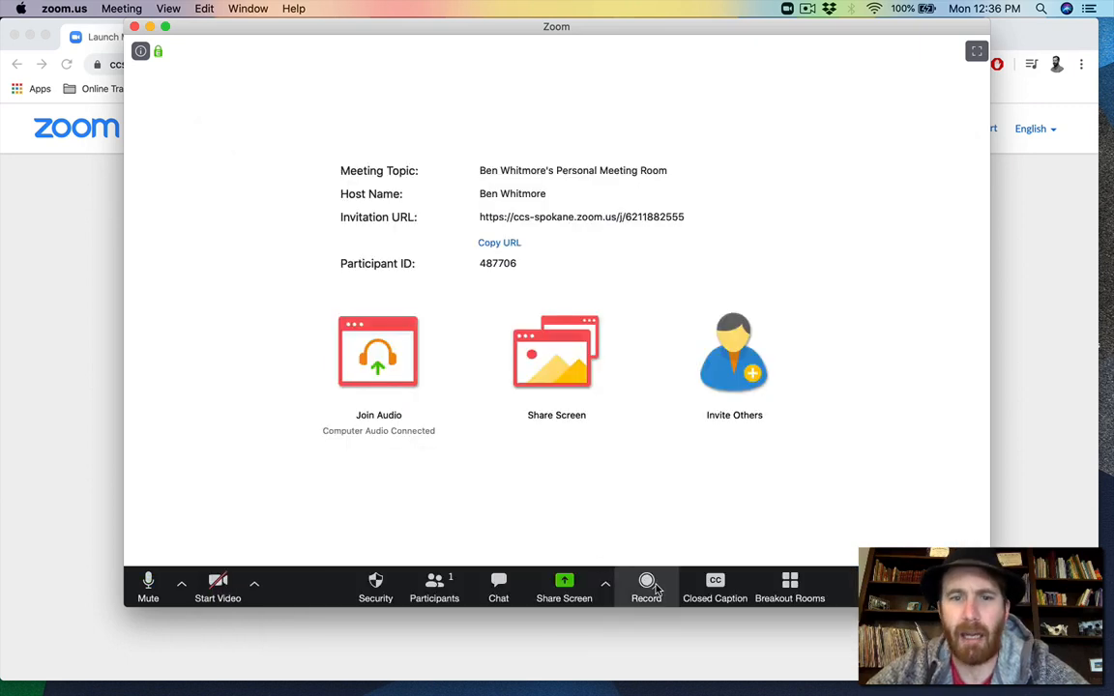
{"action": "left_click", "coordinate": [654, 587]}
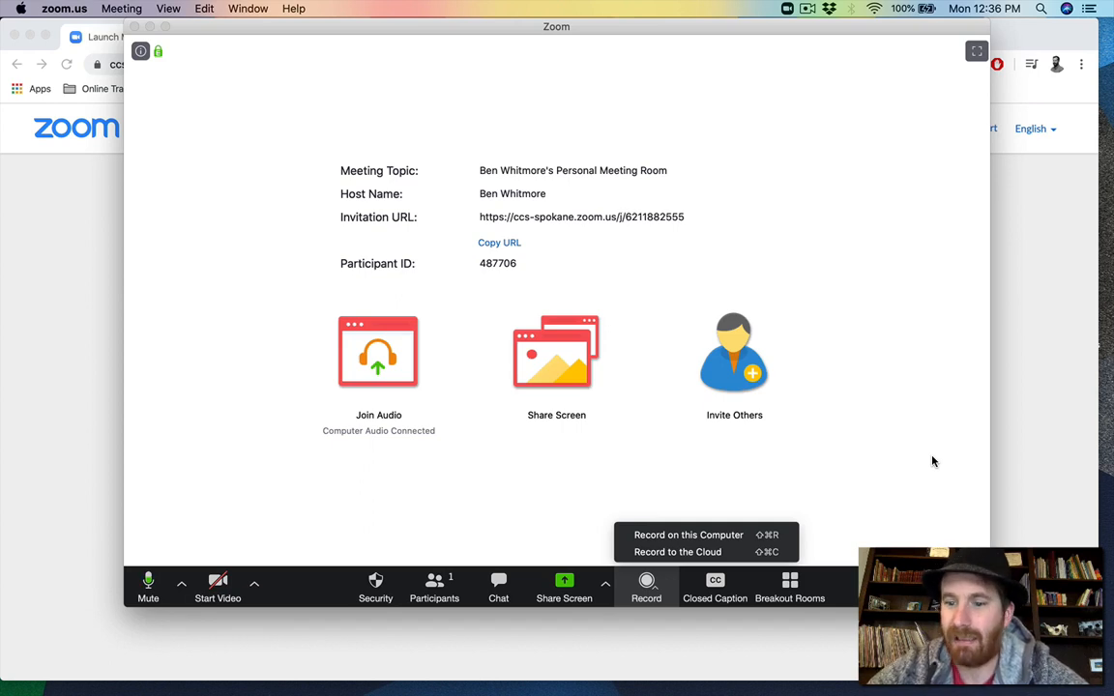
{"action": "left_click", "coordinate": [951, 587]}
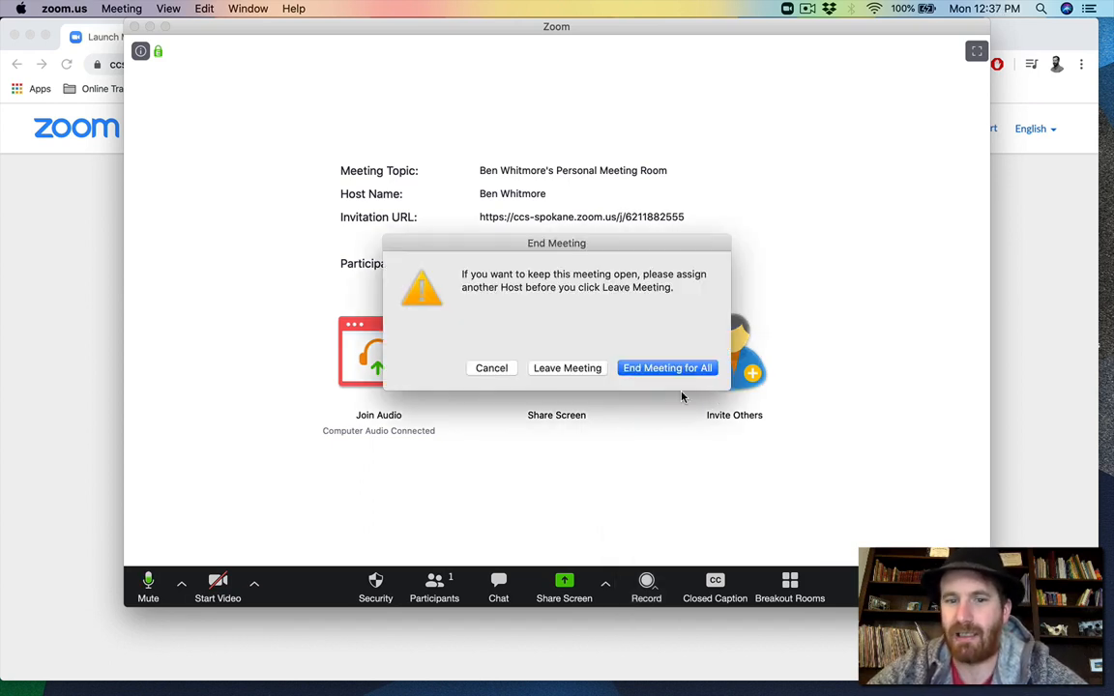
{"action": "left_click", "coordinate": [583, 368]}
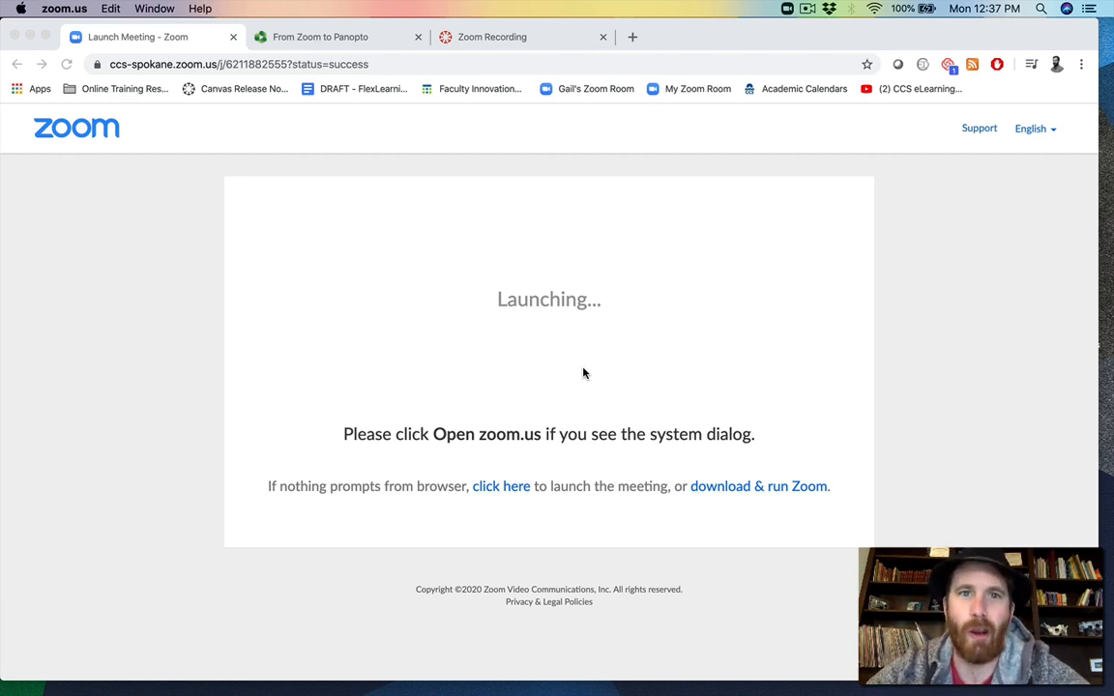
- Load ccs.instructure.com and open the Meeting Recordings folder within the Example Course's Panopto Recordings
{"action": "left_click", "coordinate": [200, 64]}
{"action": "type", "text": "ccs.instructure.com"}
{"action": "key", "text": "Return"}
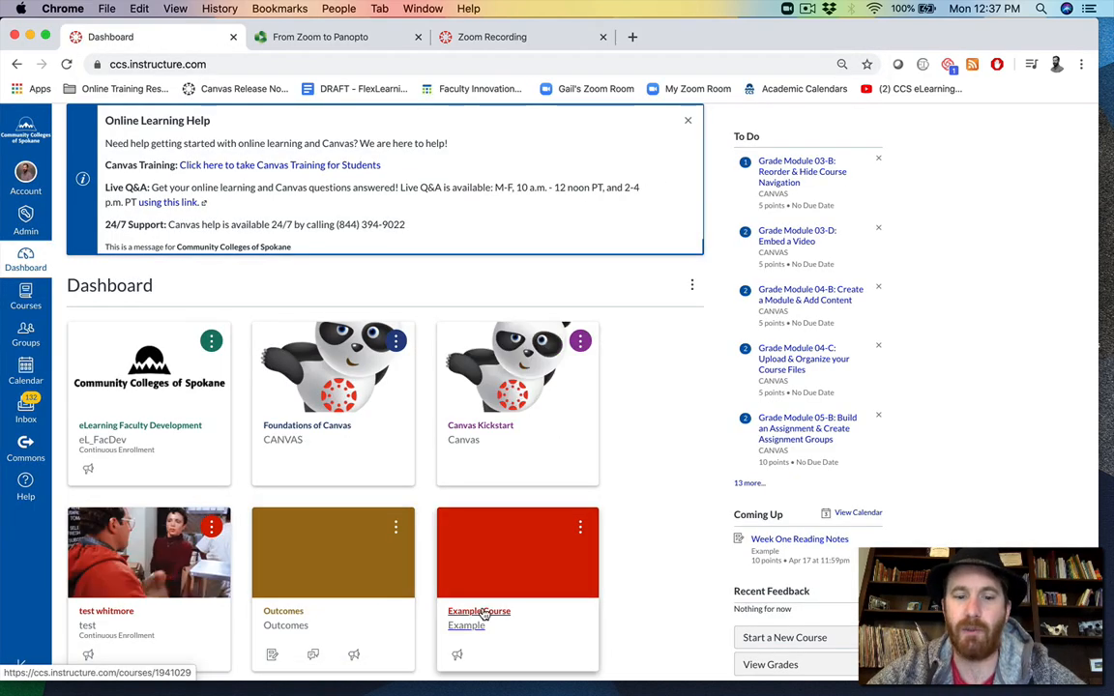
{"action": "left_click", "coordinate": [481, 612]}
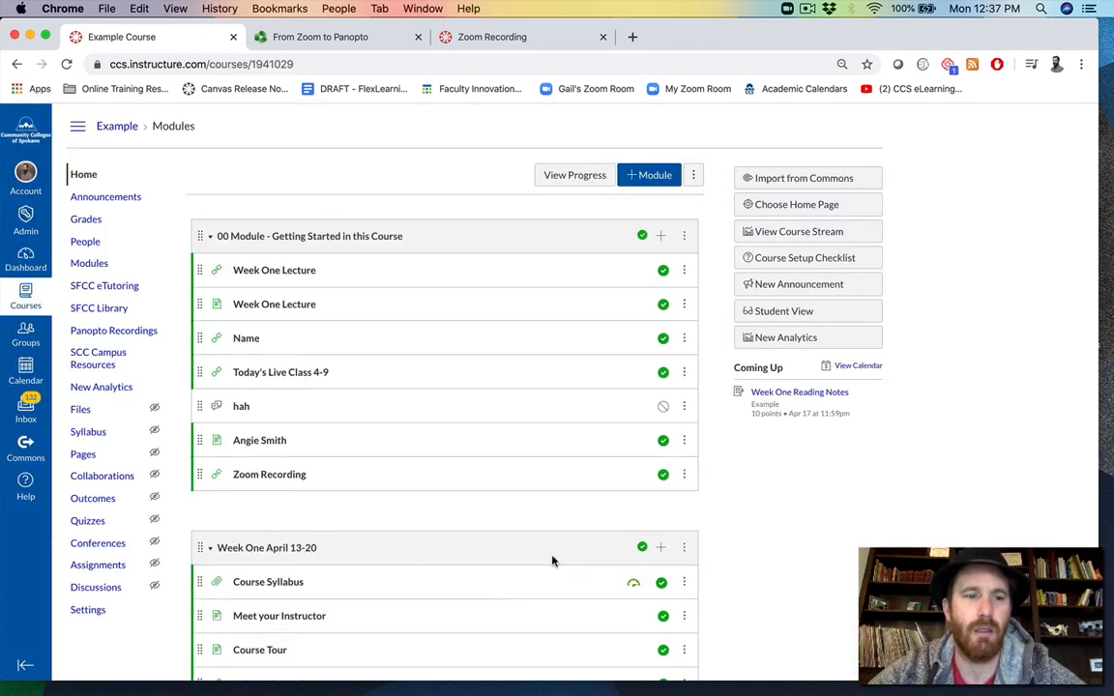
{"action": "left_click", "coordinate": [114, 332]}
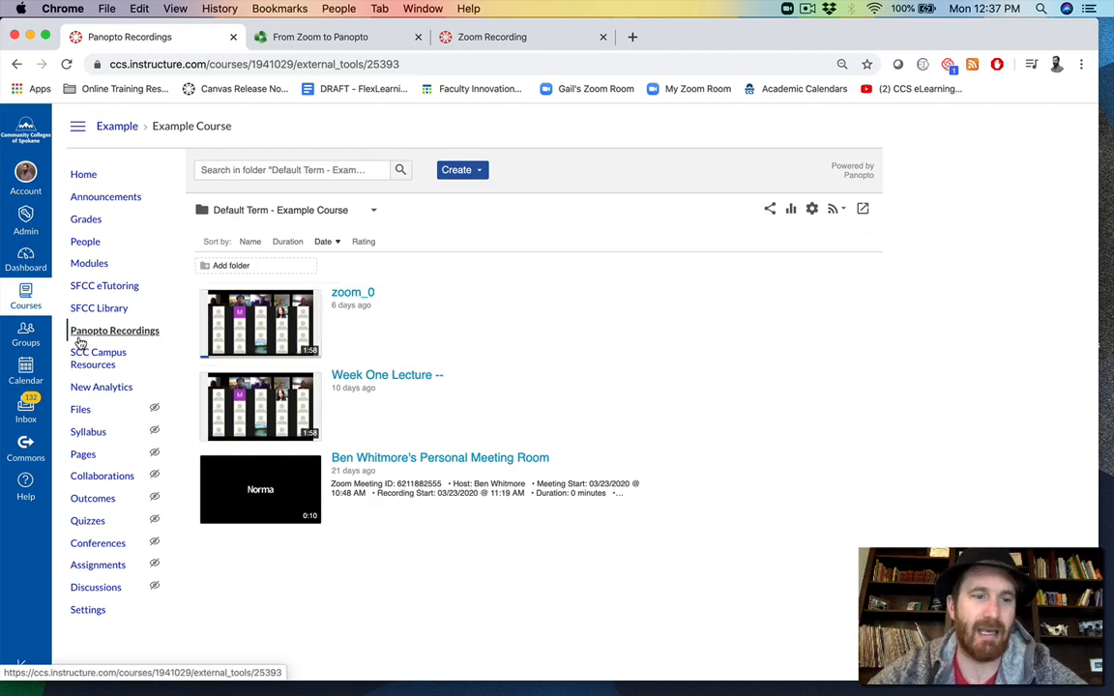
{"action": "left_click", "coordinate": [371, 211]}
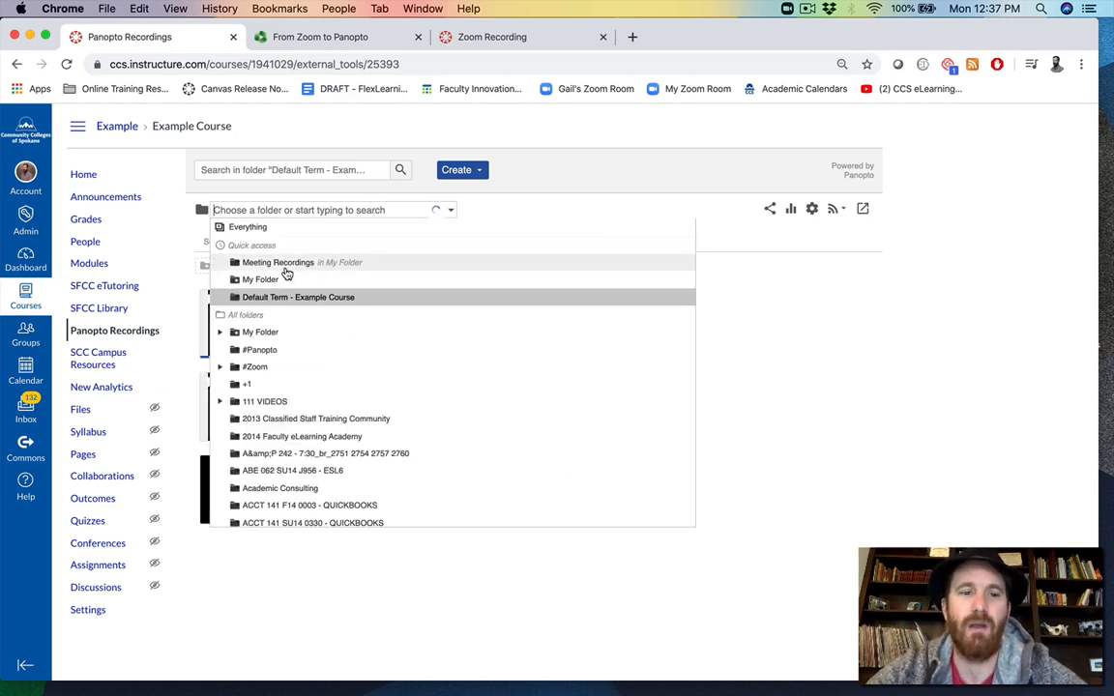
{"action": "left_click", "coordinate": [286, 272]}
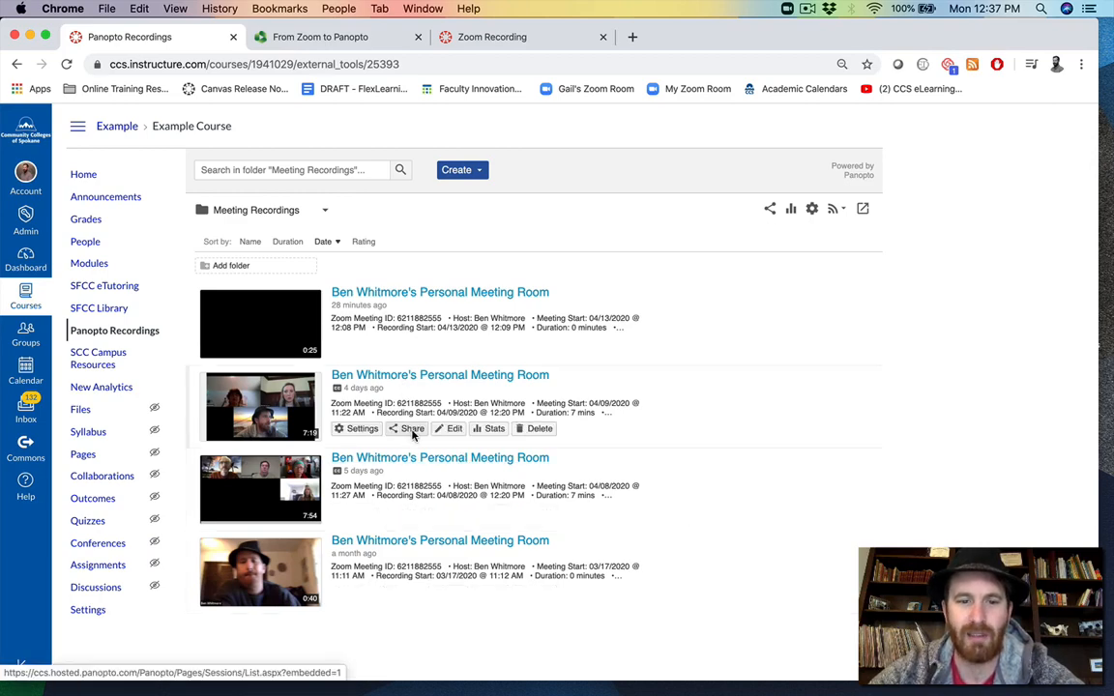
- Copy the share link of the 7:19 meeting recording, keeping access at "Anyone at your organization with the link"
{"action": "left_click", "coordinate": [412, 432]}
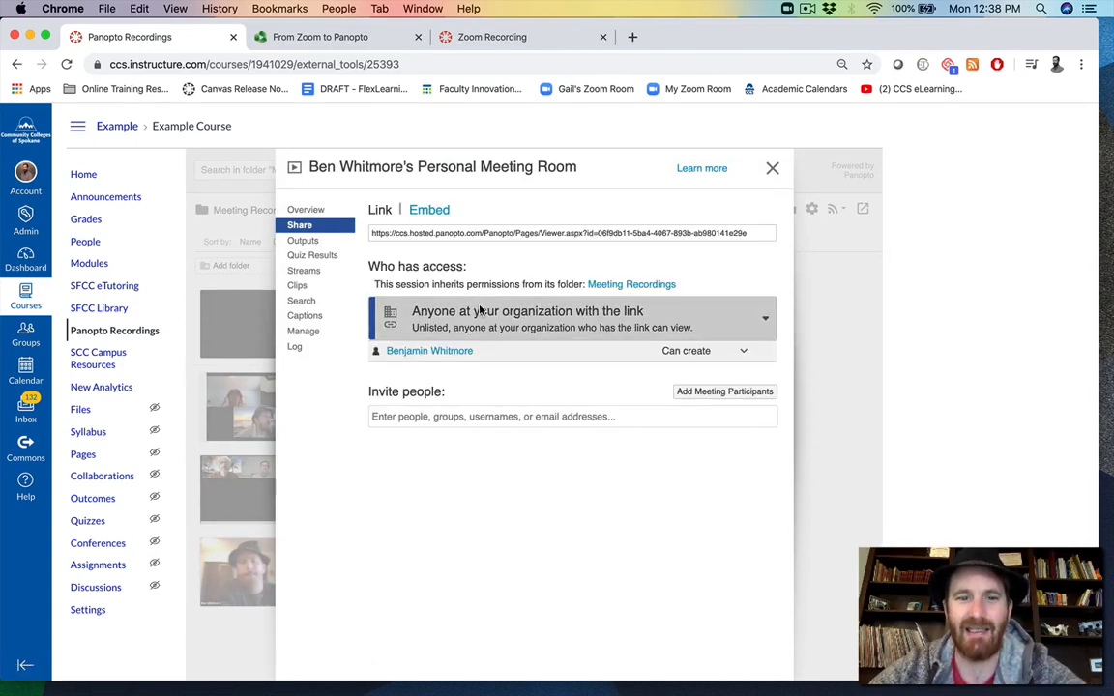
{"action": "left_click", "coordinate": [665, 318]}
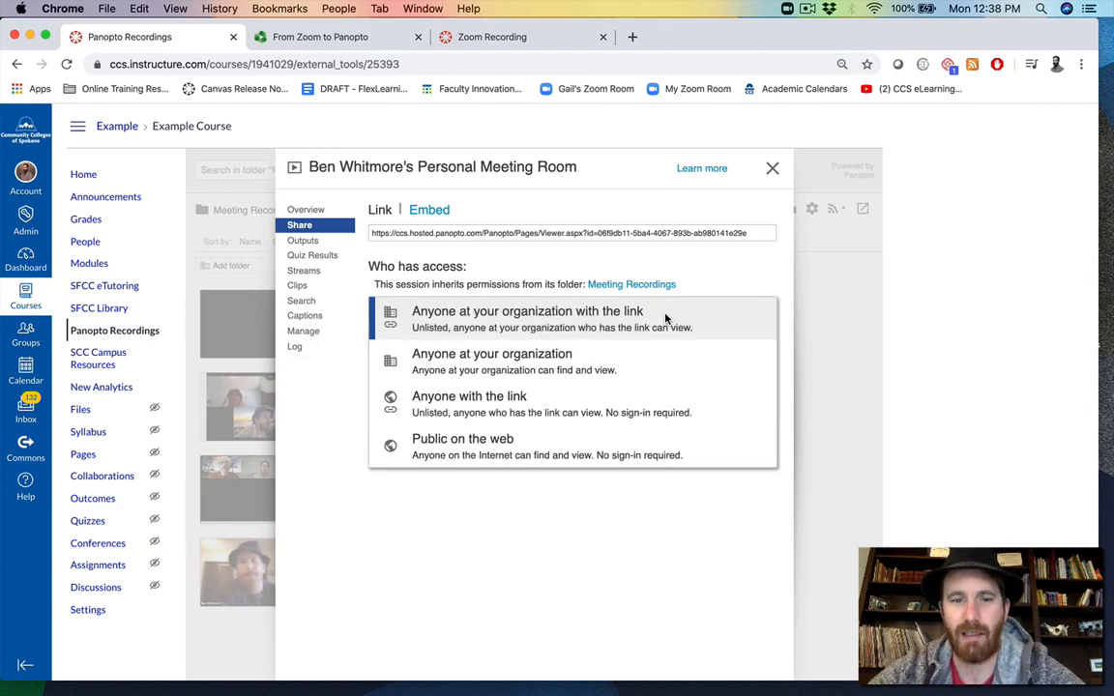
{"action": "left_click", "coordinate": [666, 318]}
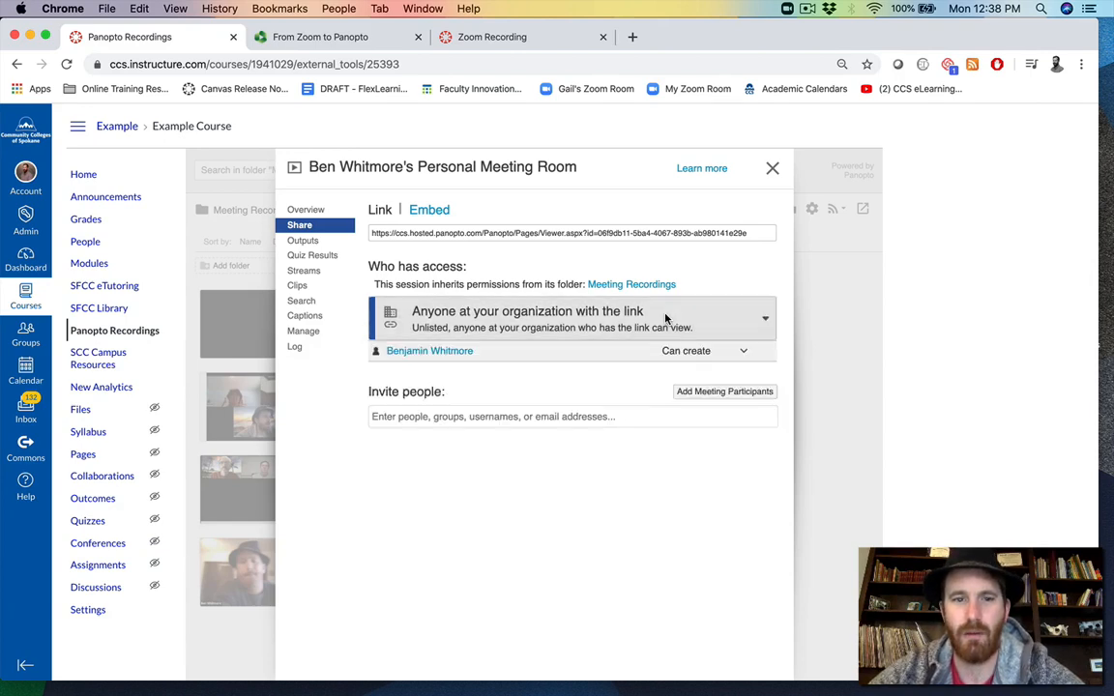
{"action": "left_click", "coordinate": [426, 233]}
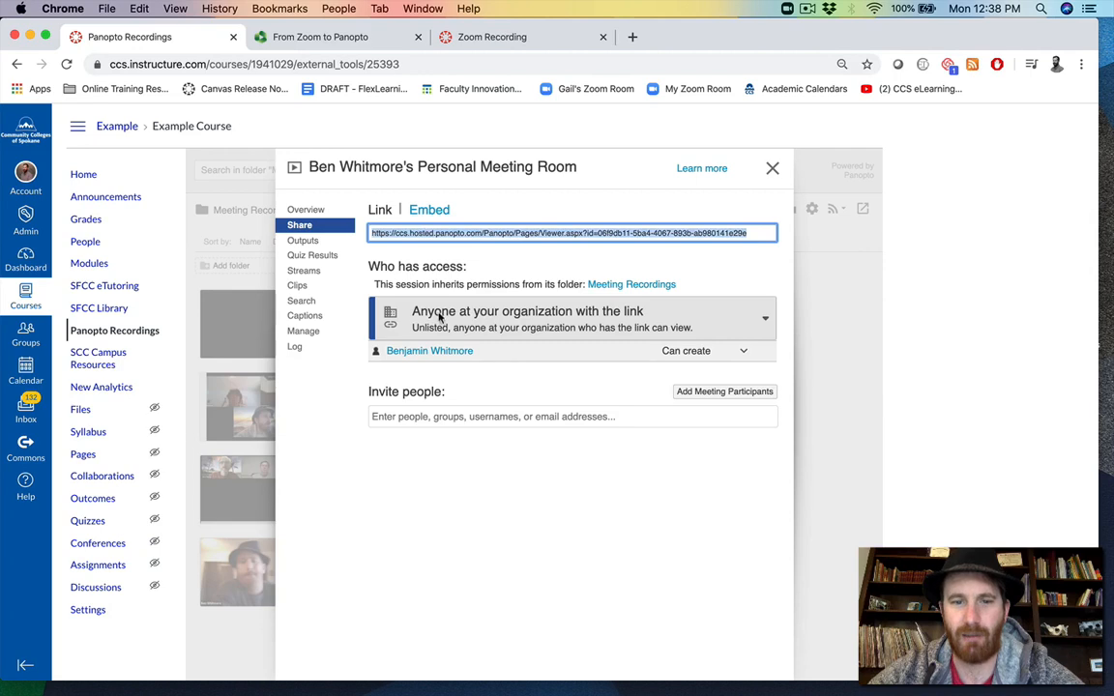
{"action": "right_click", "coordinate": [448, 234]}
{"action": "left_click", "coordinate": [473, 264]}
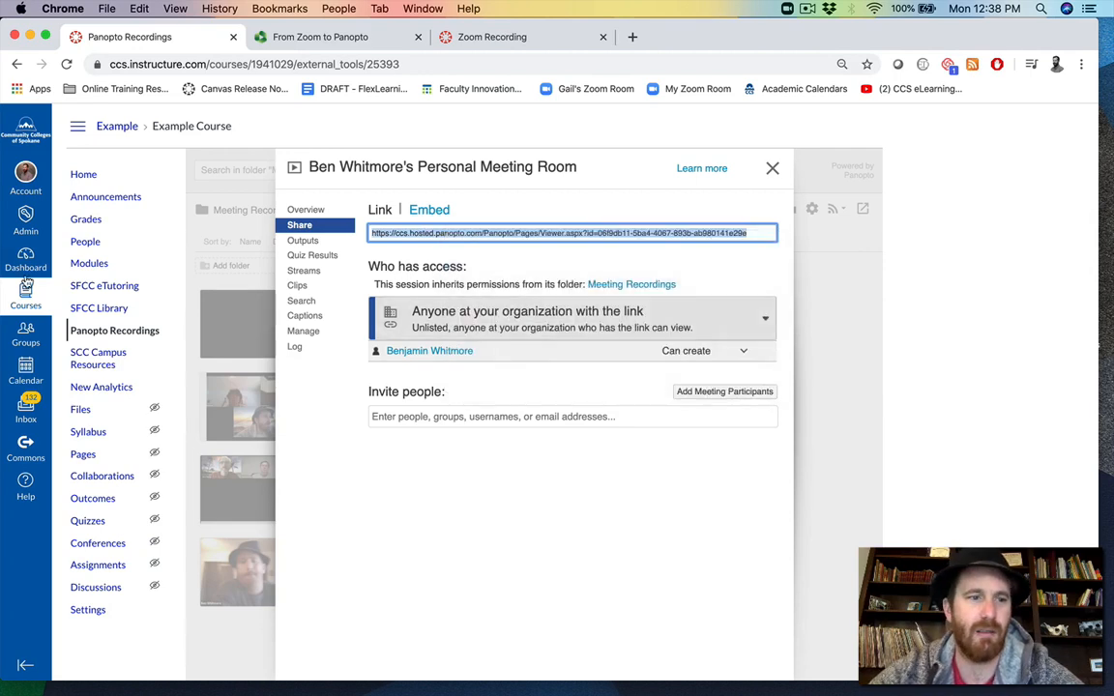
- Open the Canvas Dashboard in a new browser tab and enter the test course
{"action": "right_click", "coordinate": [45, 275]}
{"action": "left_click", "coordinate": [45, 275]}
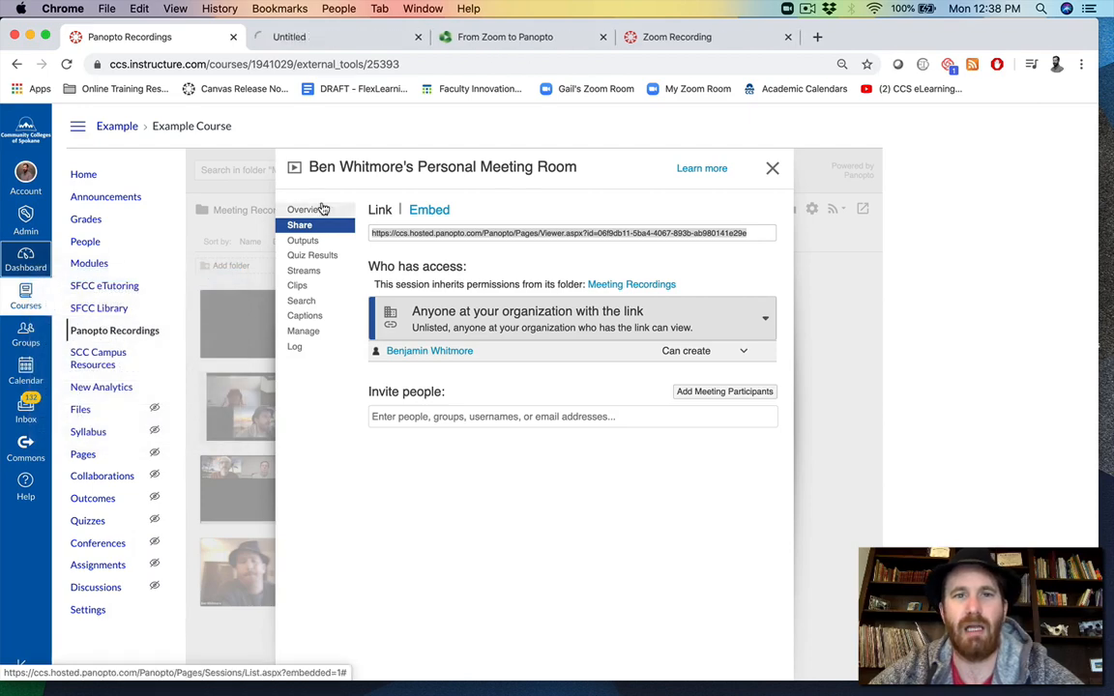
{"action": "left_click", "coordinate": [295, 38]}
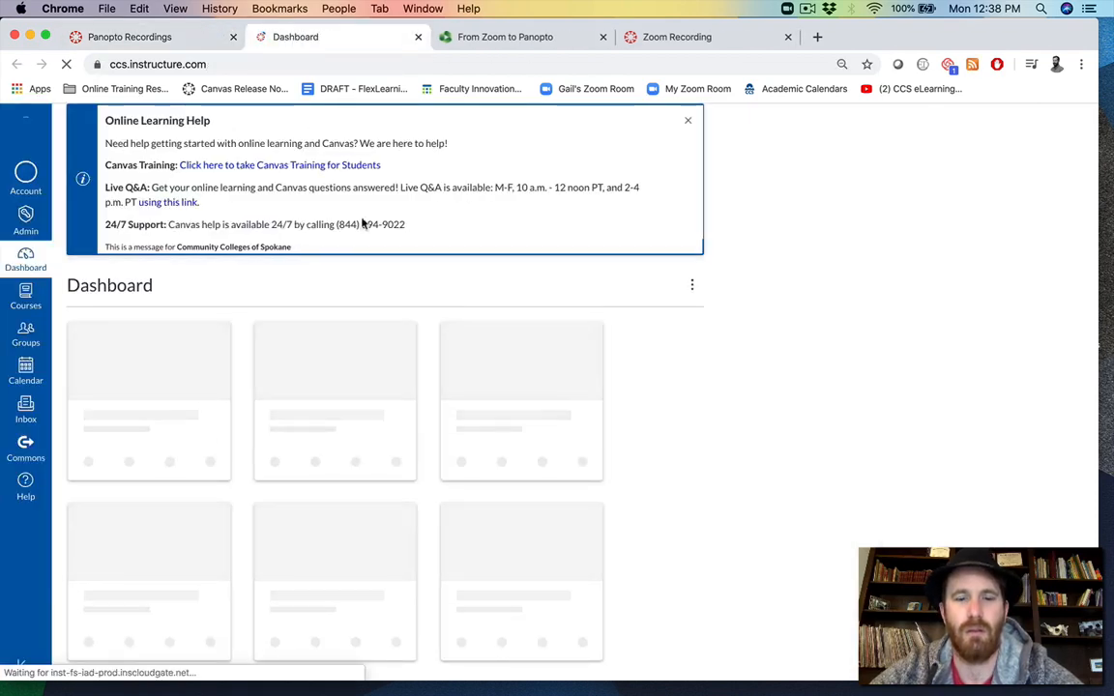
{"action": "scroll", "coordinate": [681, 525], "scroll_direction": "down", "scroll_amount": 1}
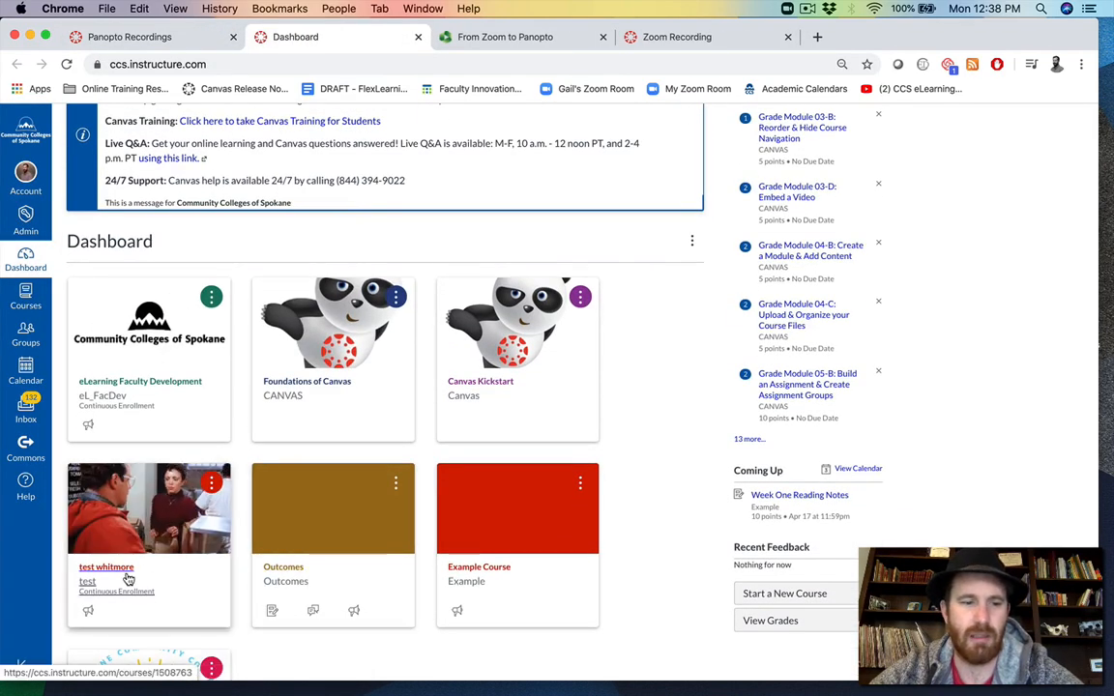
{"action": "left_click", "coordinate": [112, 570]}
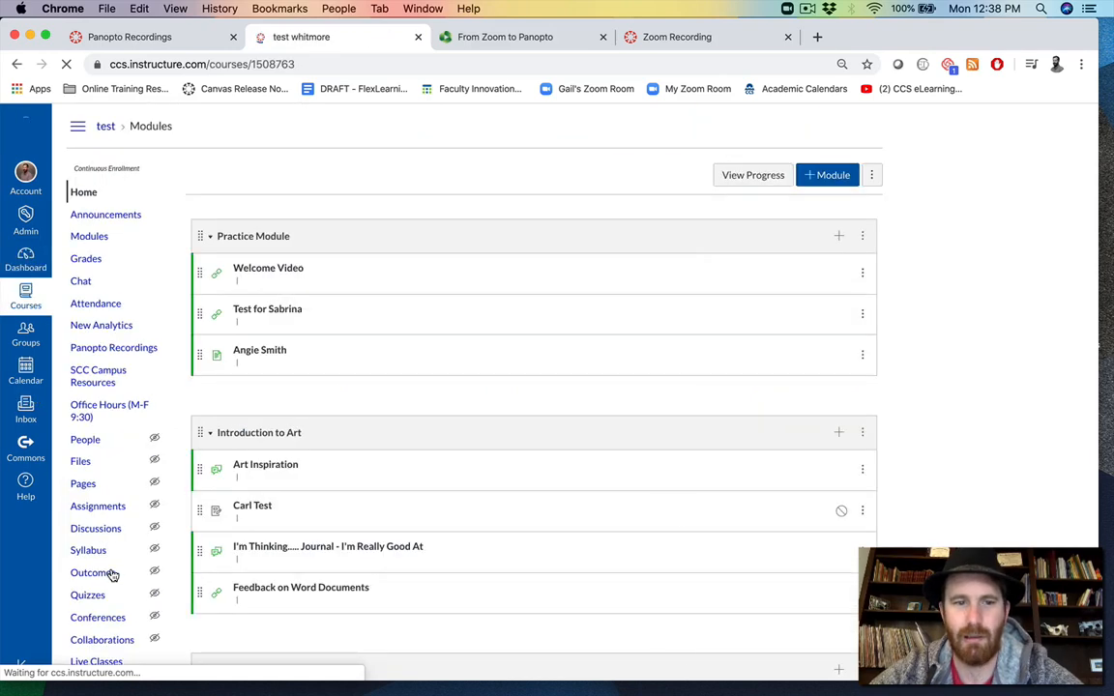
- Start an External URL item for the Introduction to Art module and paste the copied recording link as its URL
{"action": "scroll", "coordinate": [650, 589], "scroll_direction": "down", "scroll_amount": 6}
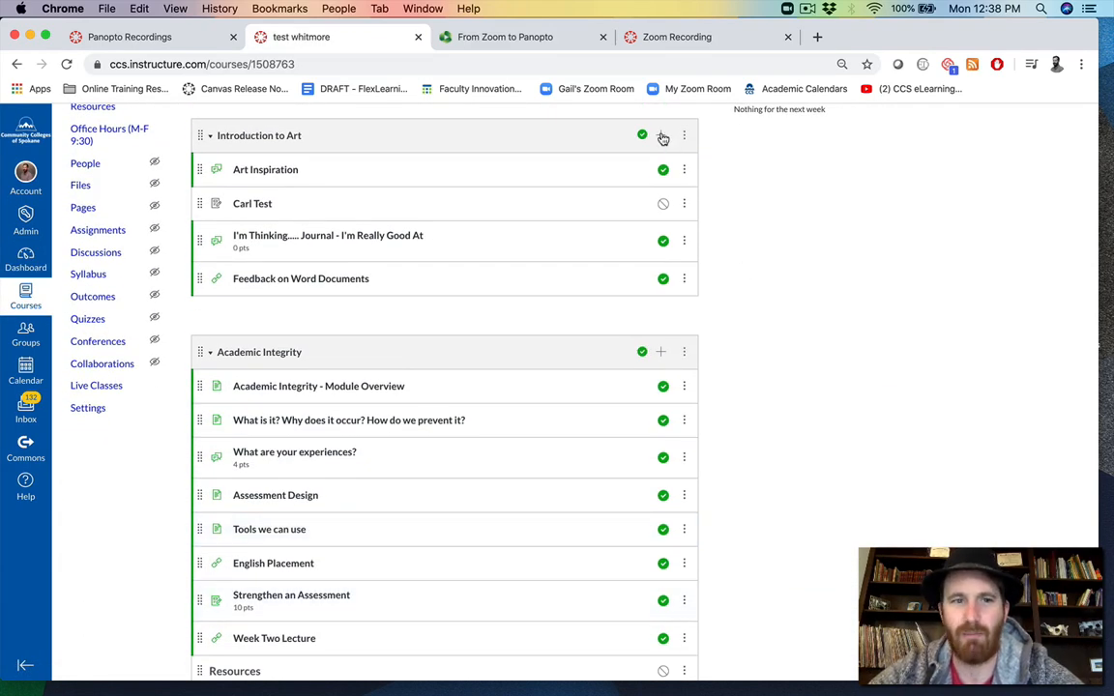
{"action": "left_click", "coordinate": [662, 137]}
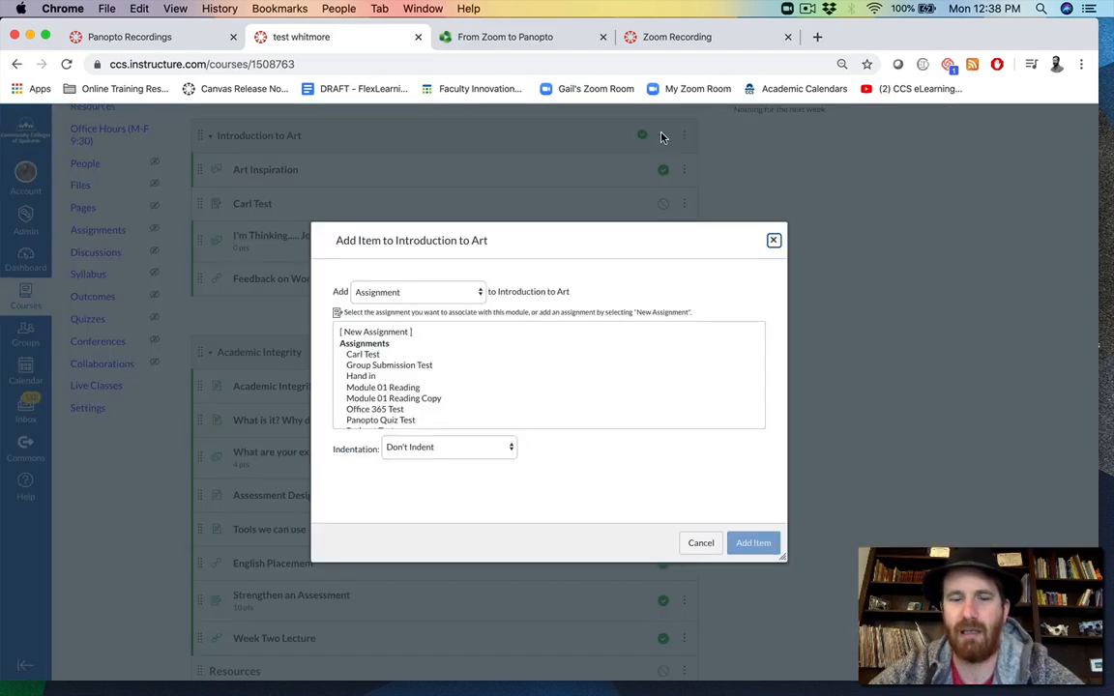
{"action": "left_click", "coordinate": [473, 290]}
{"action": "left_click", "coordinate": [408, 367]}
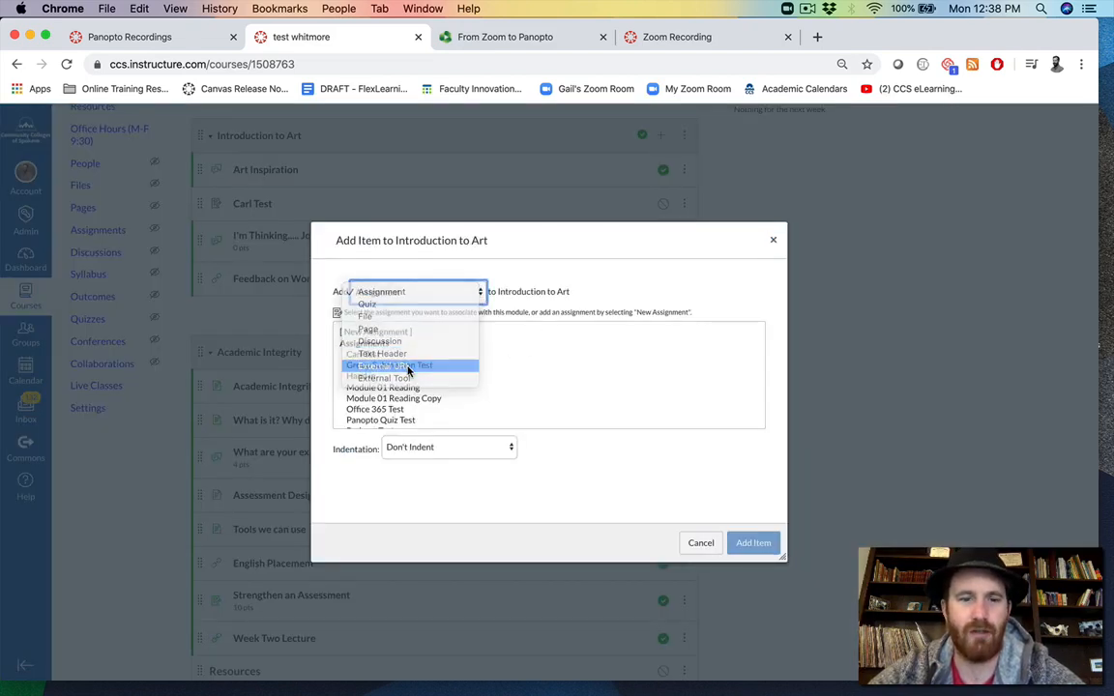
{"action": "left_click", "coordinate": [385, 329]}
{"action": "right_click", "coordinate": [391, 330]}
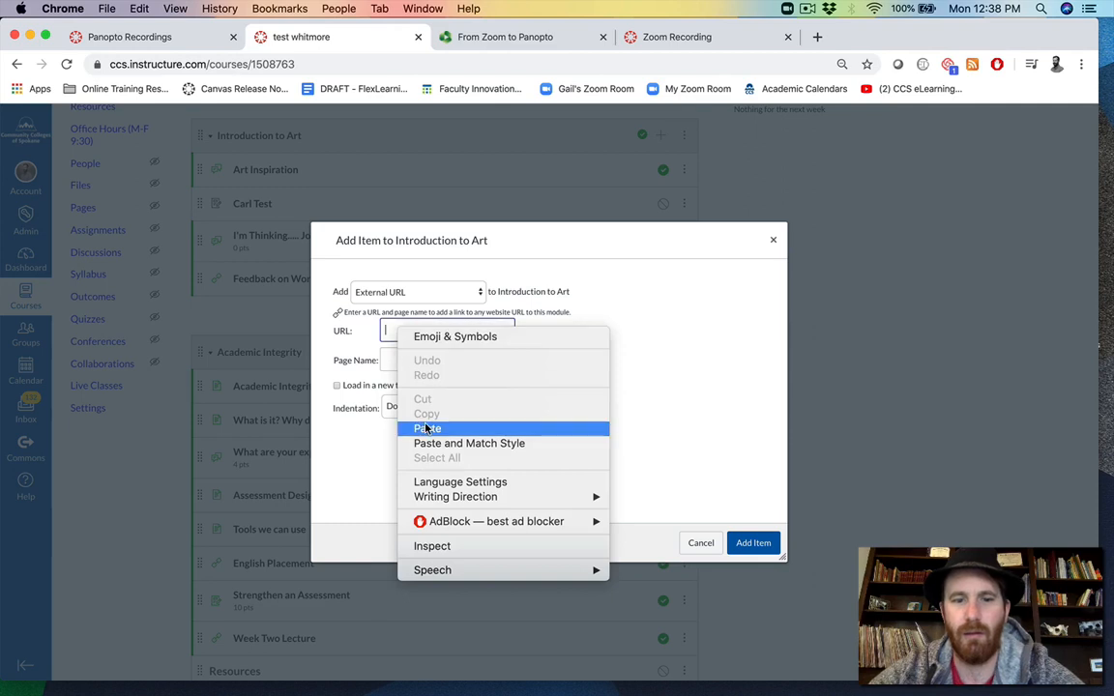
{"action": "left_click", "coordinate": [425, 428]}
- Name the linked page "ZOOM TO PANOPTO", add it to the module, and publish it
{"action": "left_click", "coordinate": [408, 361]}
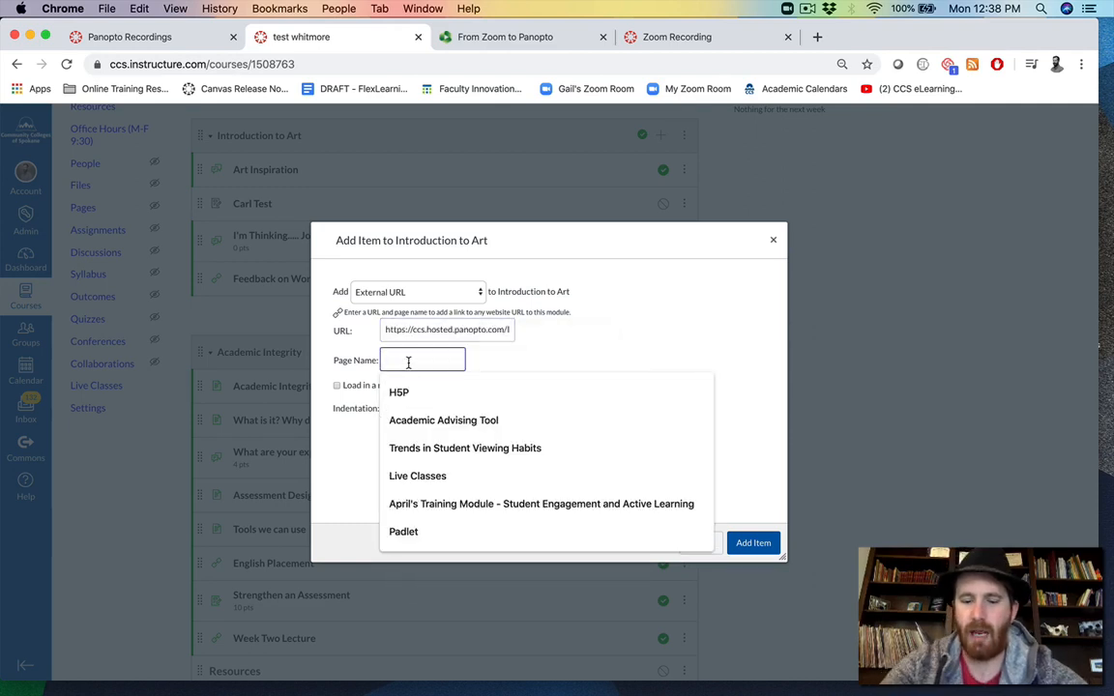
{"action": "type", "text": "ZOOM TO"}
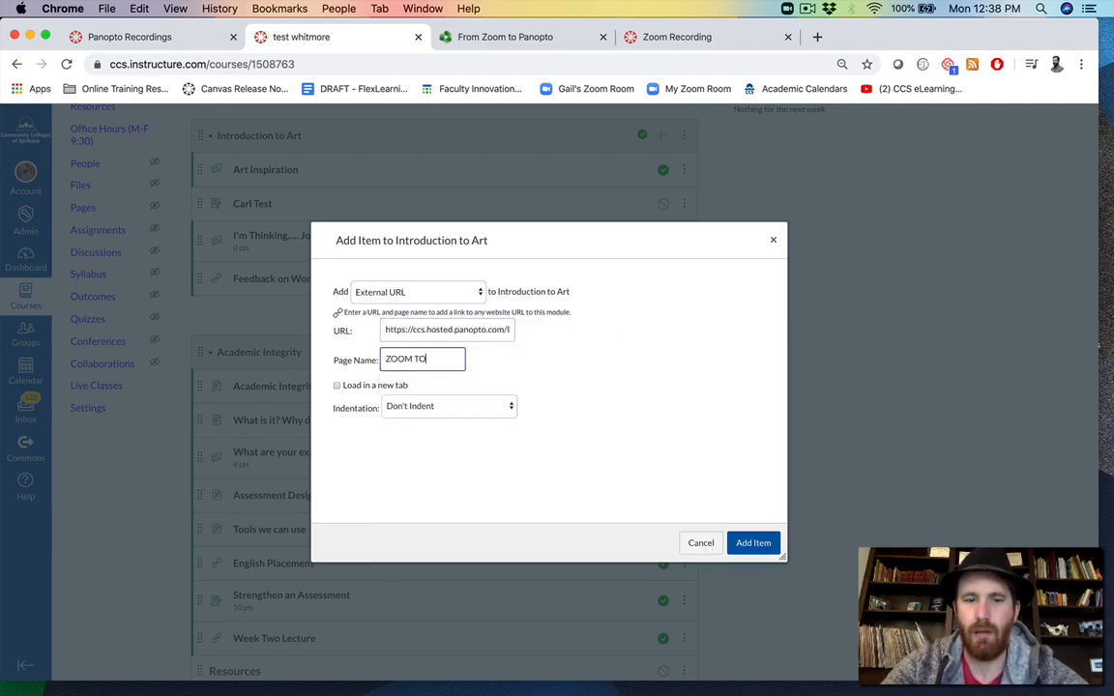
{"action": "type", "text": " PANOPTO"}
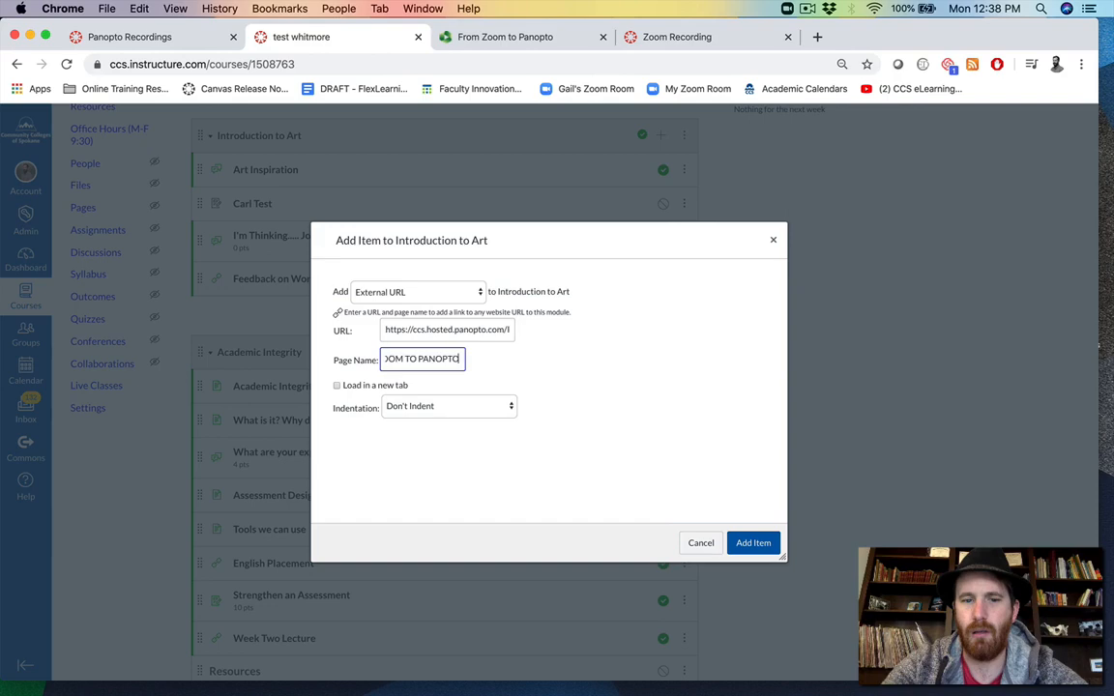
{"action": "left_click", "coordinate": [764, 547]}
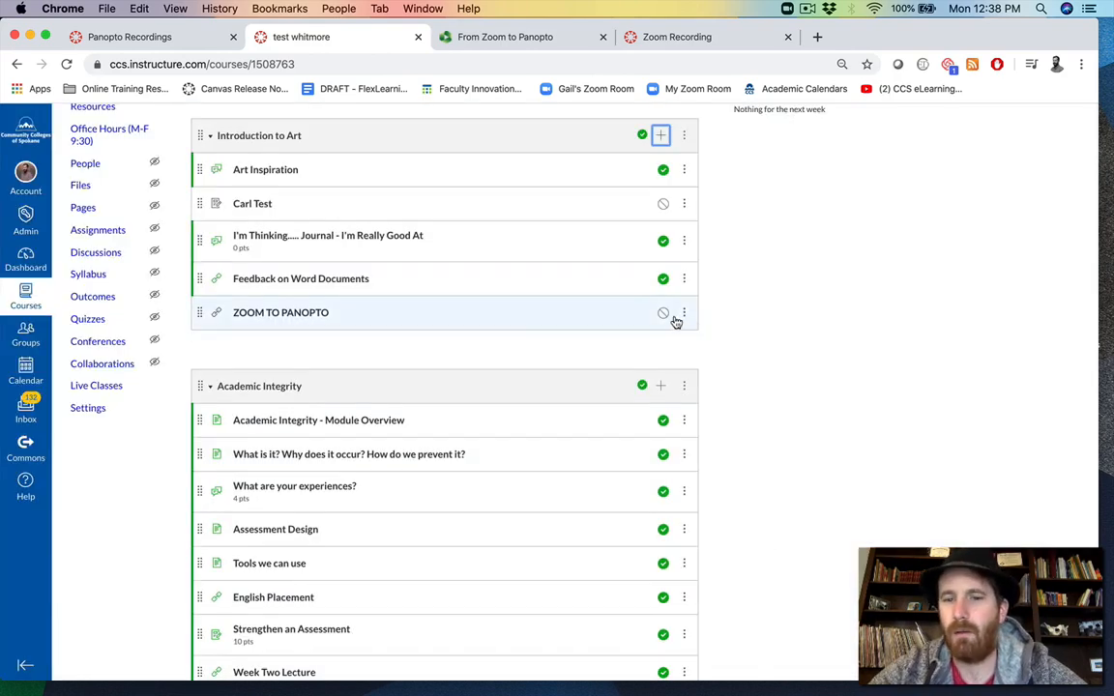
{"action": "left_click", "coordinate": [664, 316]}
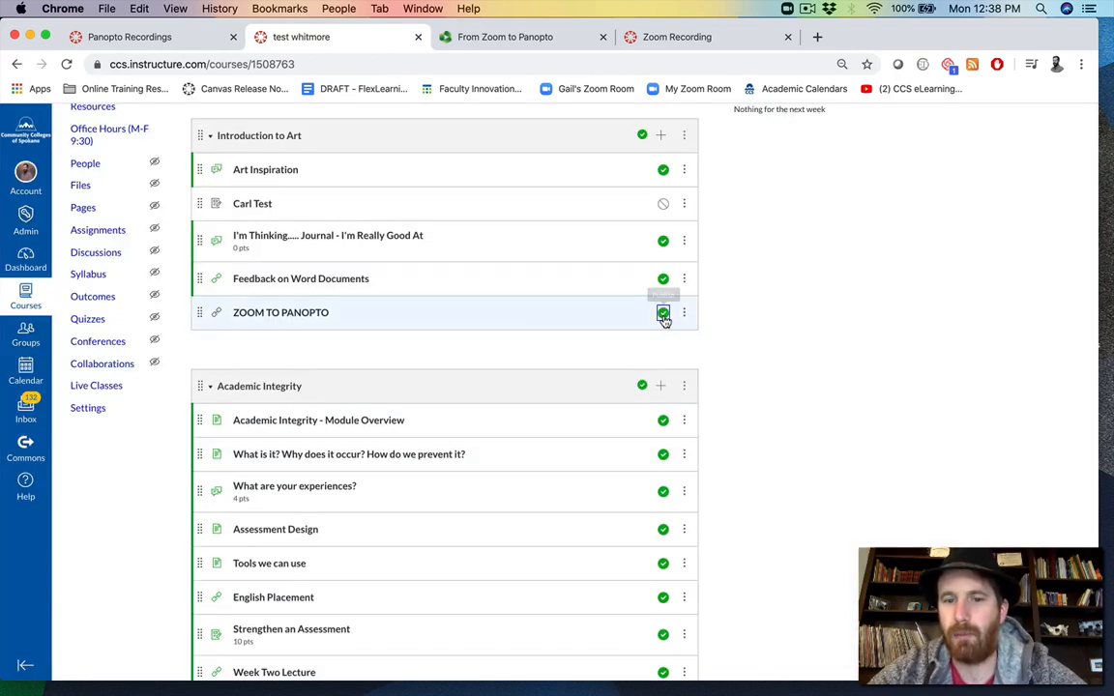
- Preview the ZOOM TO PANOPTO item's embedded recording and return to the course's module list
{"action": "left_click", "coordinate": [304, 314]}
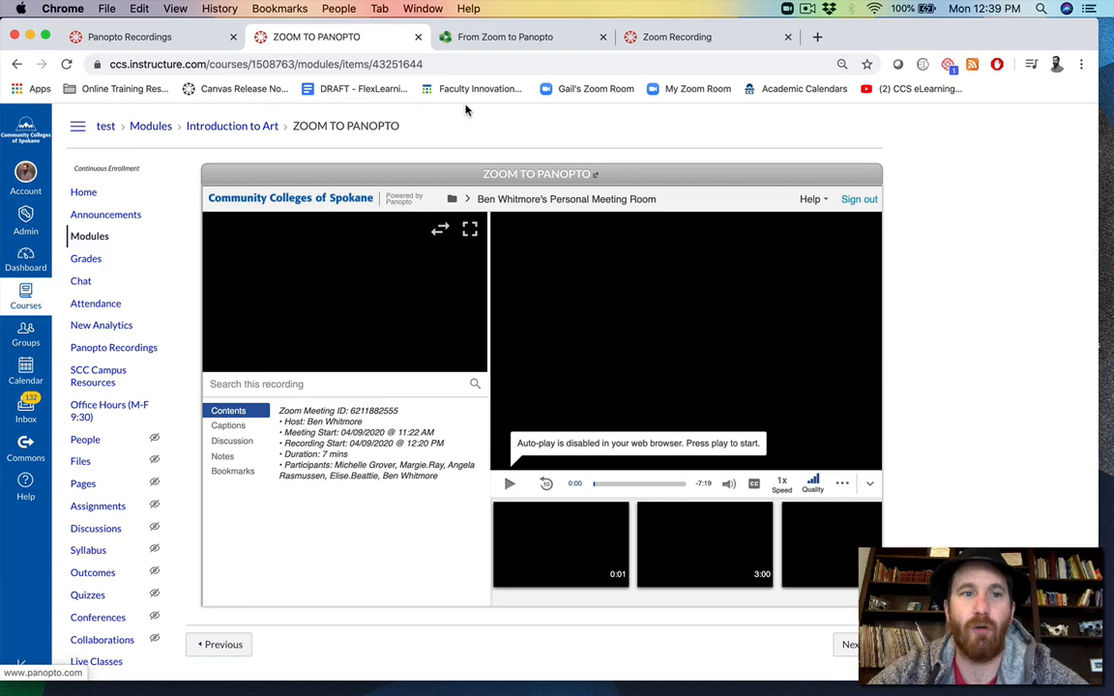
{"action": "left_click", "coordinate": [18, 65]}
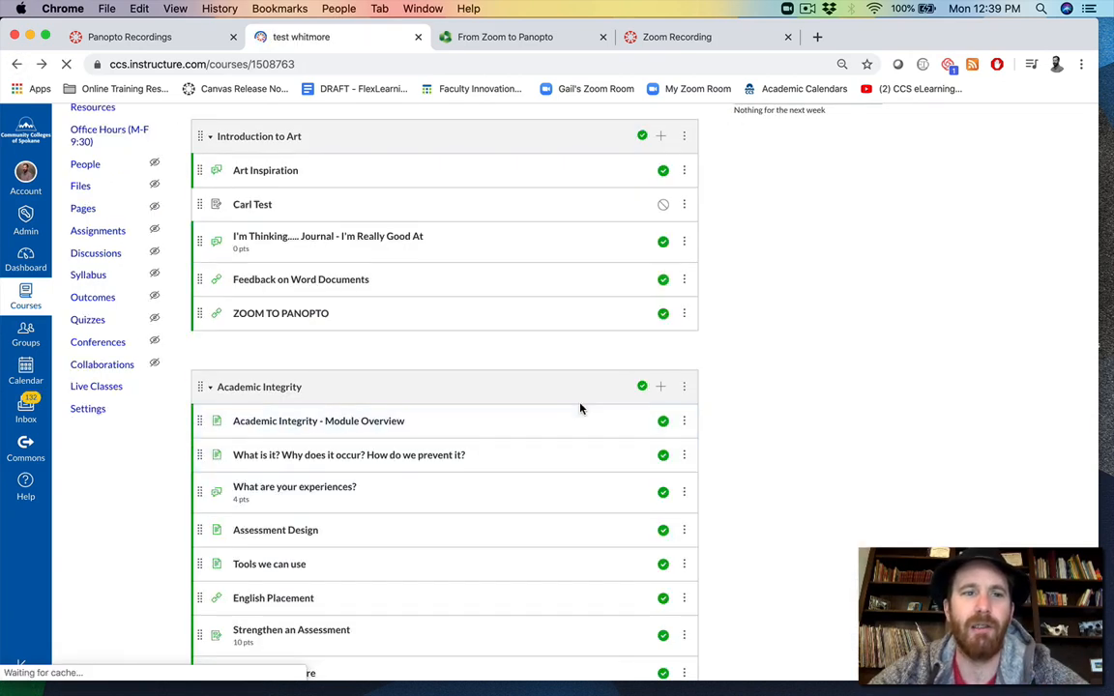
{"action": "scroll", "coordinate": [665, 438], "scroll_direction": "up", "scroll_amount": 5}
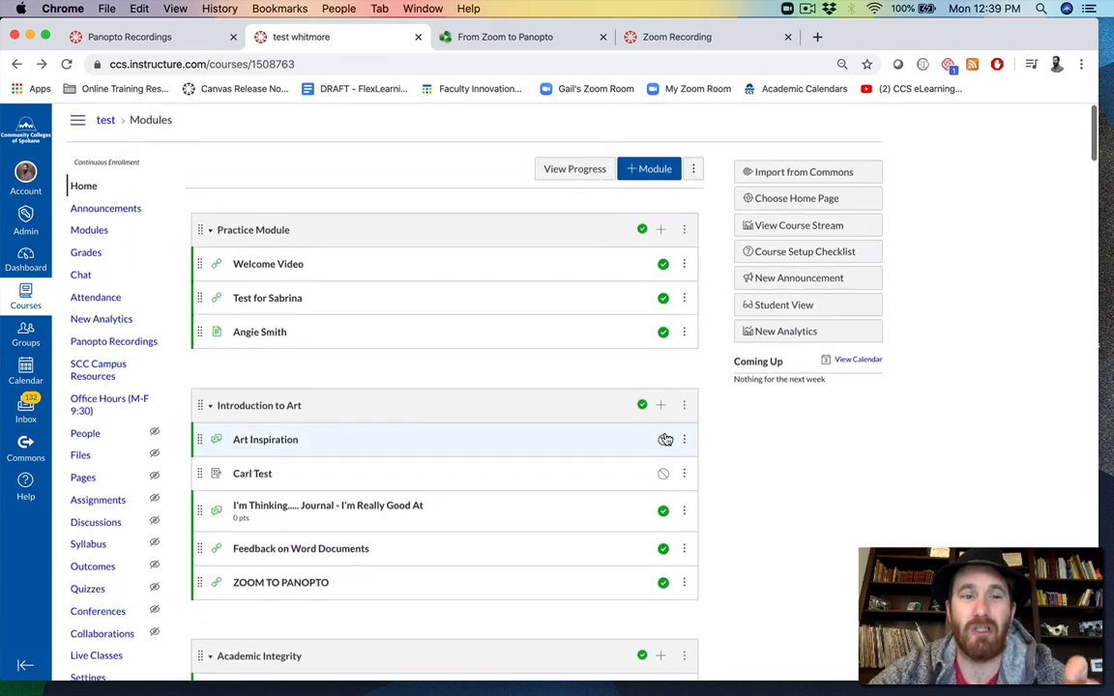
{"action": "scroll", "coordinate": [665, 438], "scroll_direction": "down", "scroll_amount": 1}
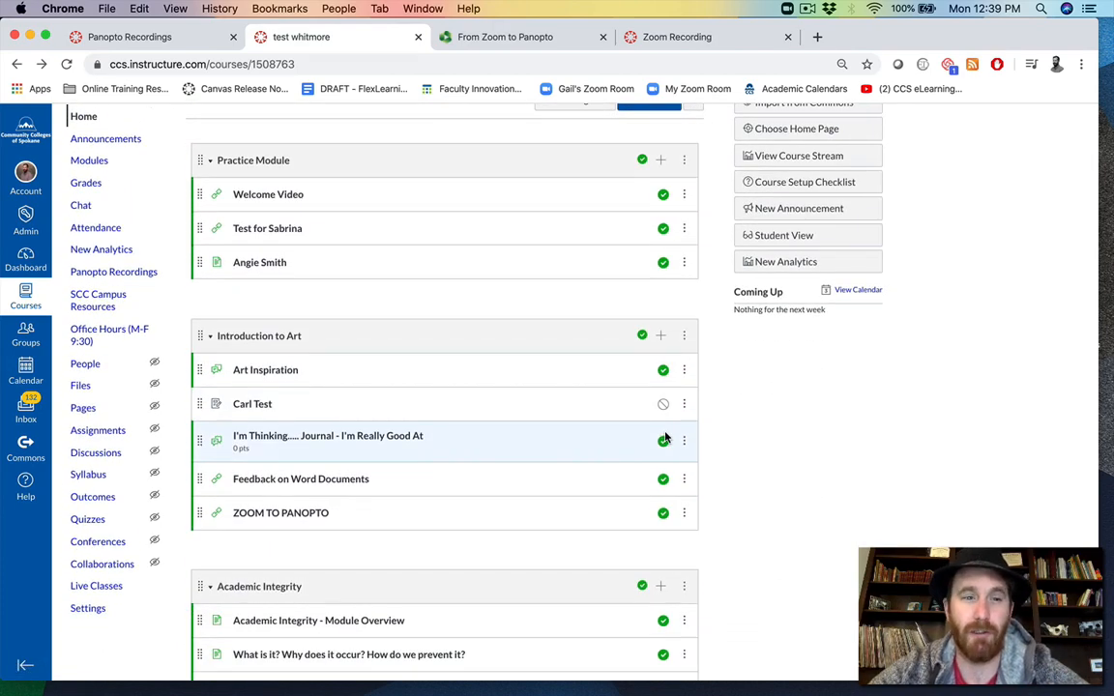
- Back in the Panopto recordings, close the sharing dialog and view the available destination folders in the 7:19 recording's settings
{"action": "left_click", "coordinate": [197, 35]}
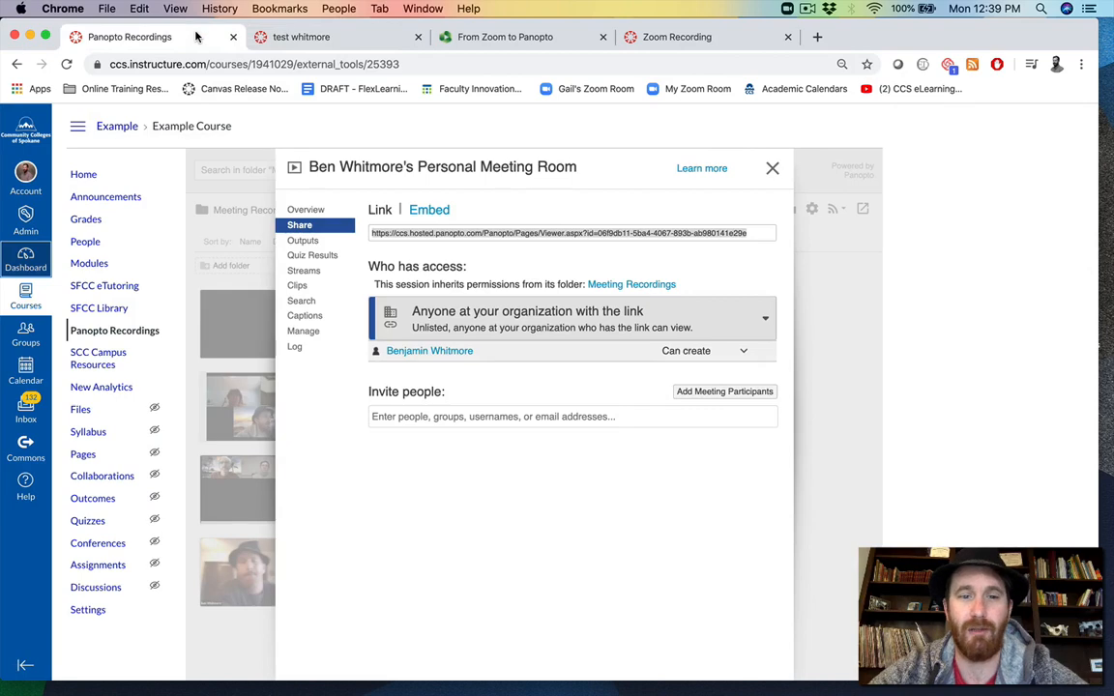
{"action": "left_click", "coordinate": [773, 168]}
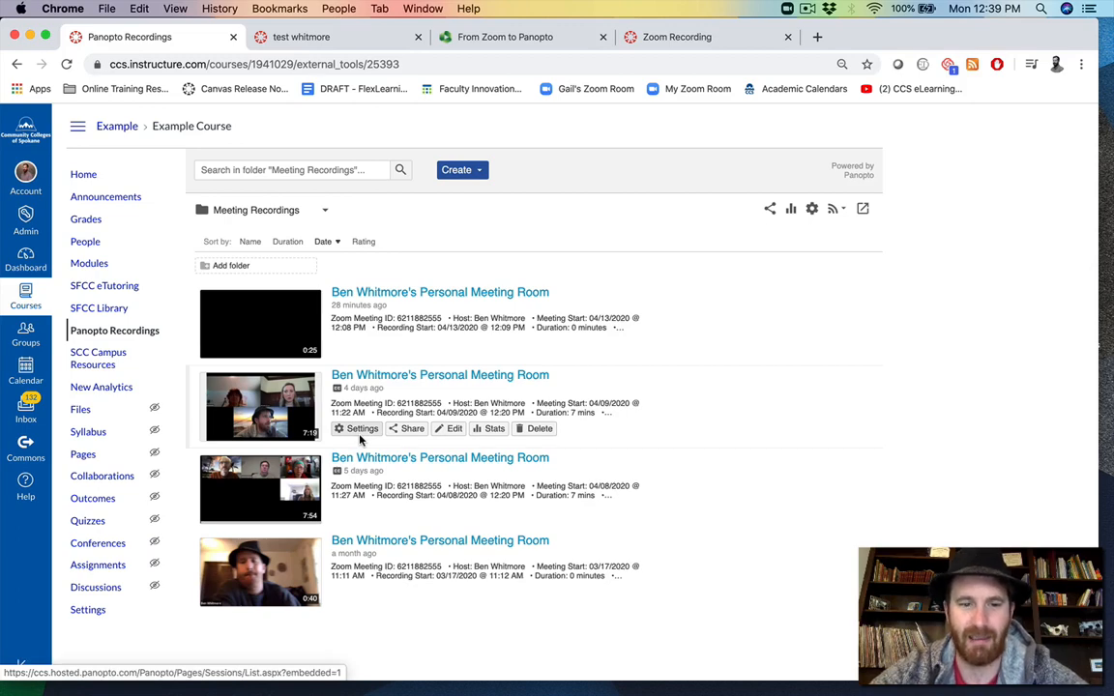
{"action": "left_click", "coordinate": [360, 431]}
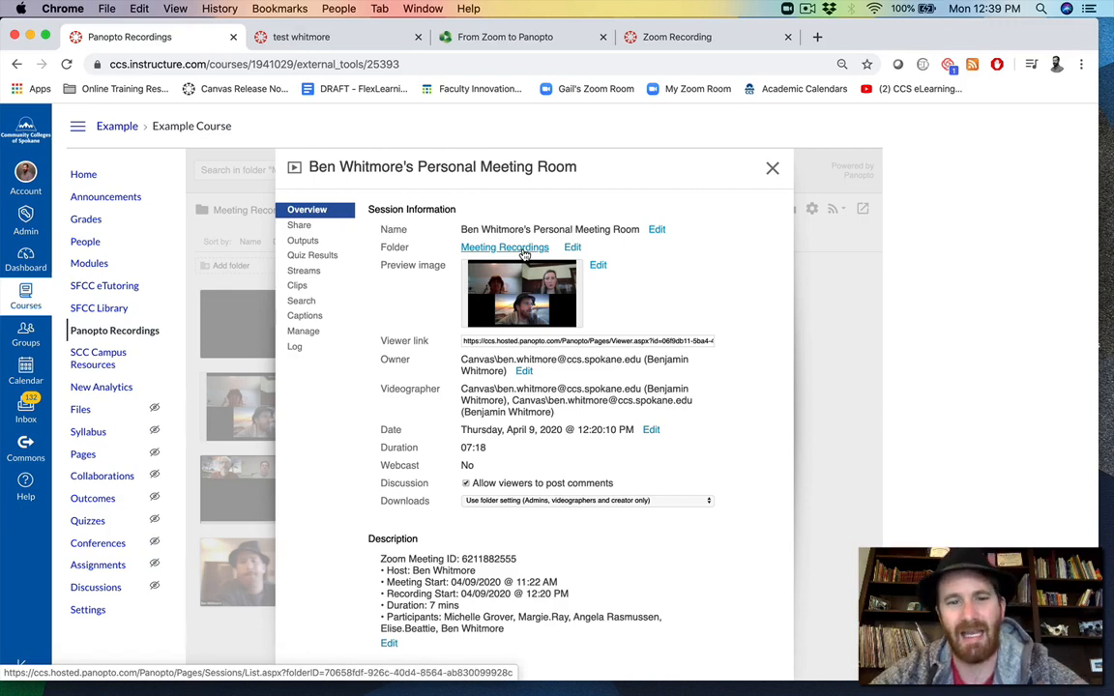
{"action": "left_click", "coordinate": [571, 248]}
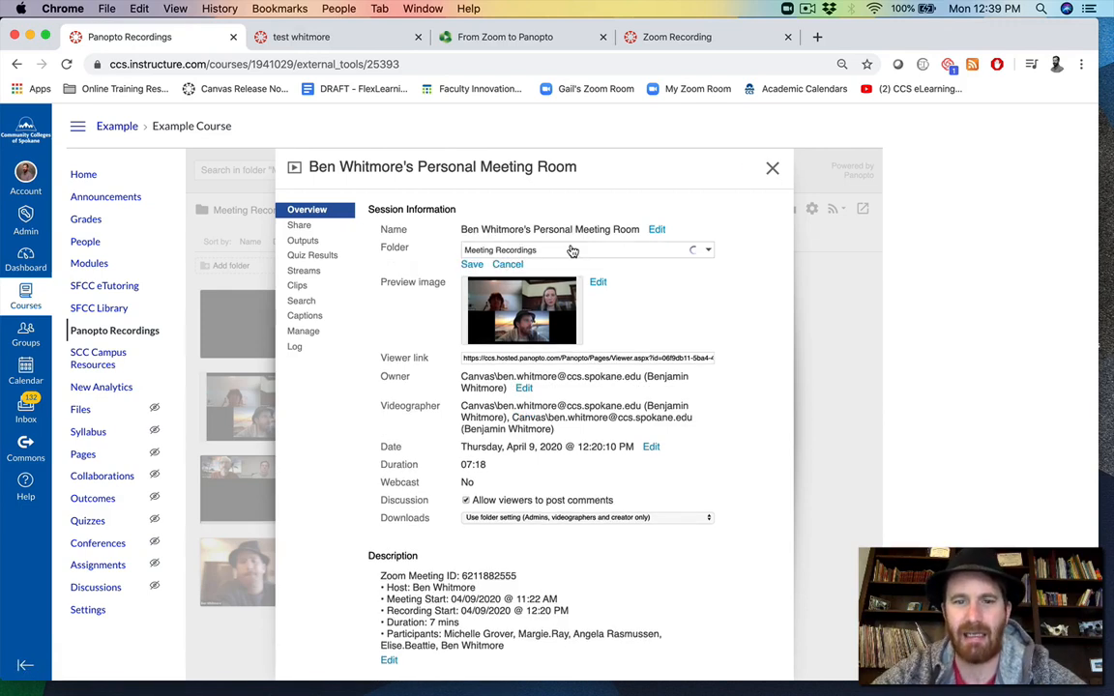
{"action": "left_click", "coordinate": [573, 251]}
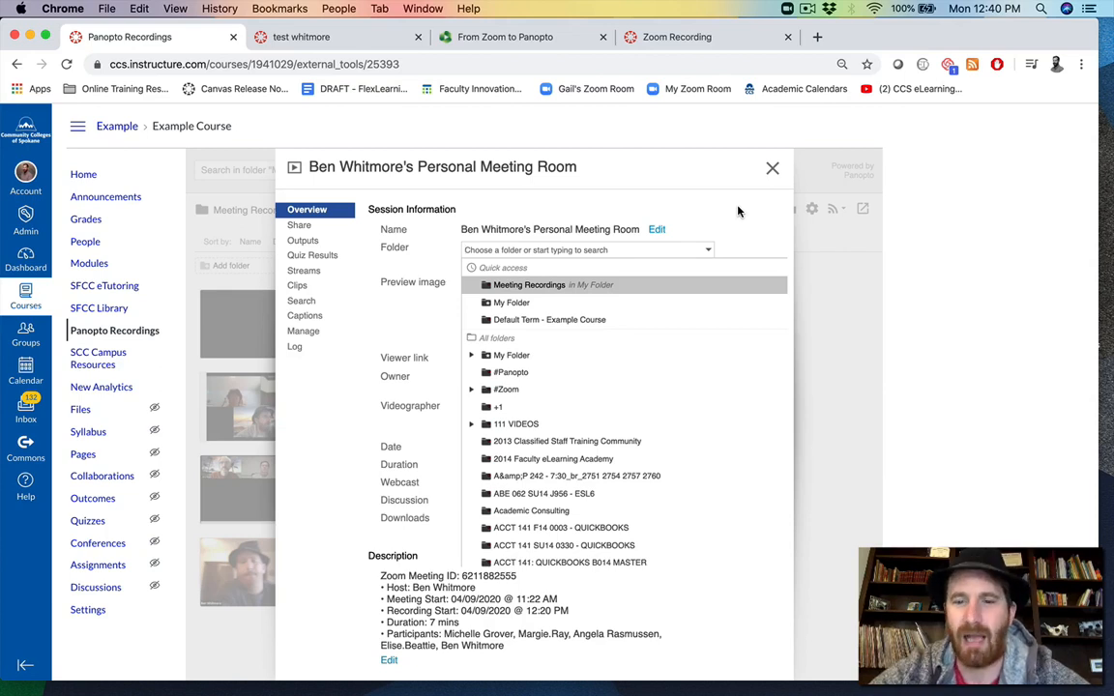
{"action": "key", "text": "Return"}
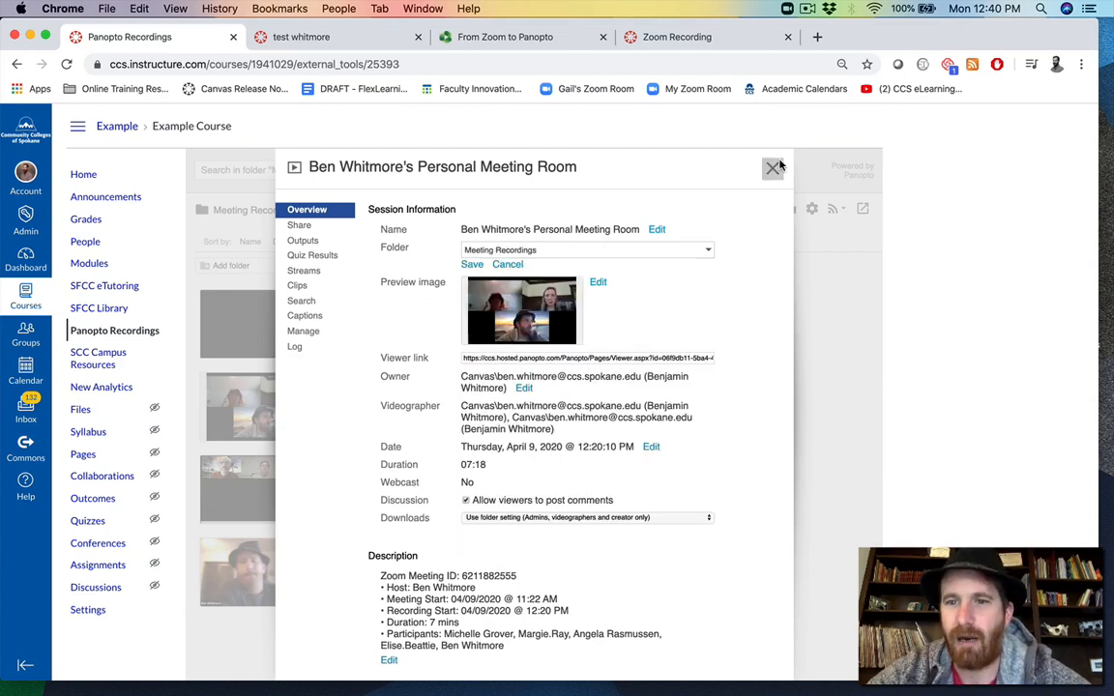